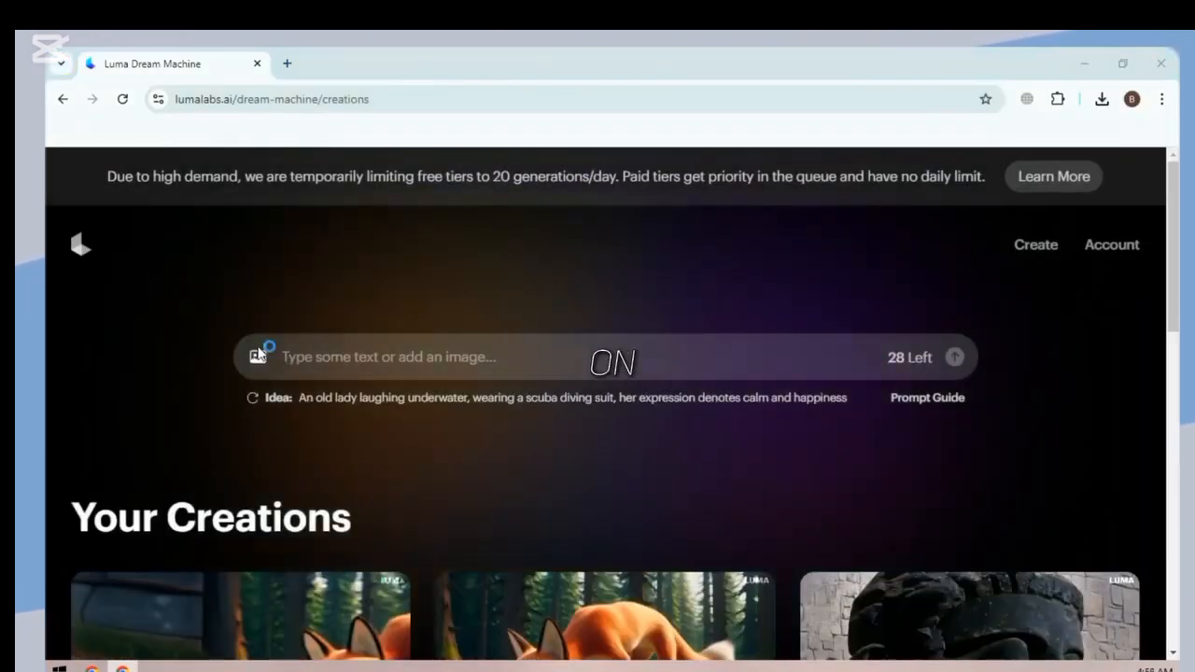
Generate a video from the seated-fox image with the prompt "He couldn't find anything until he stumbled upon a farmer's wall." and continue with the next scene images.
click(258, 349)
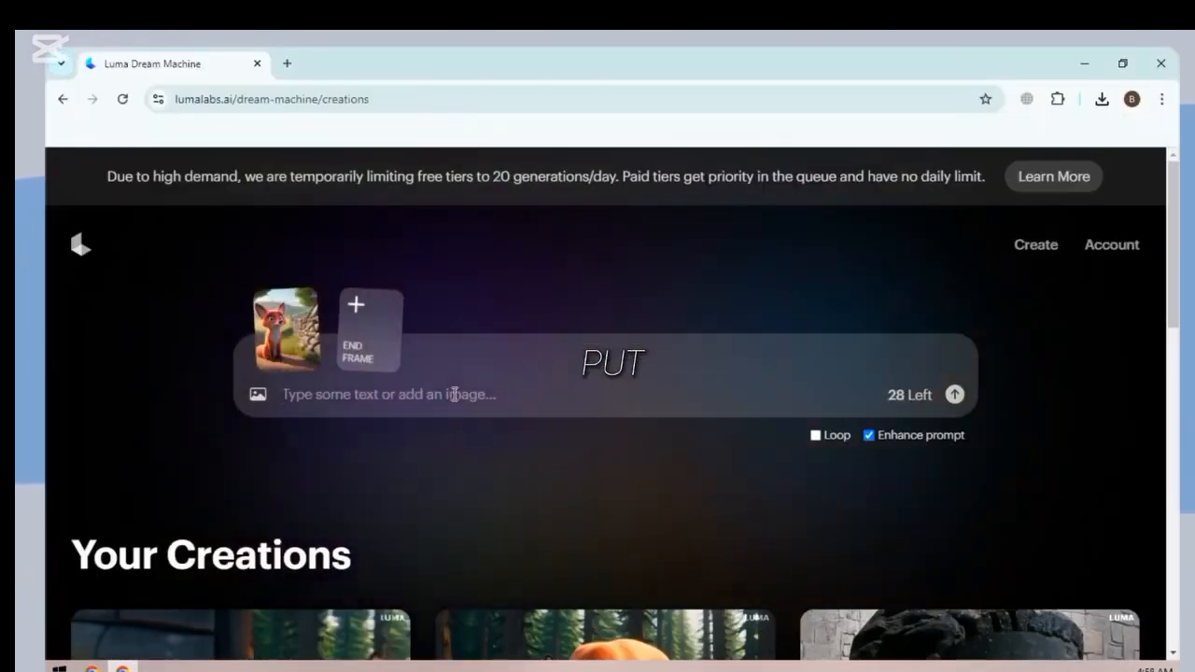
text(He couldn't find anything until he stumbled upon a farmer's wall.)
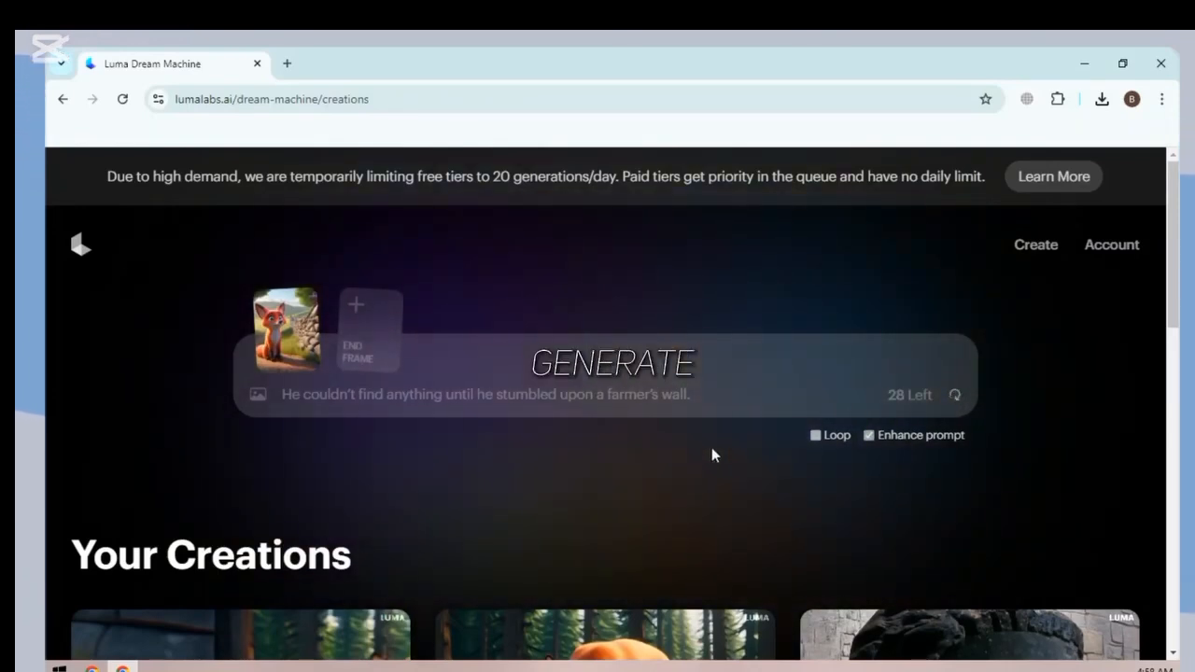
key(Return)
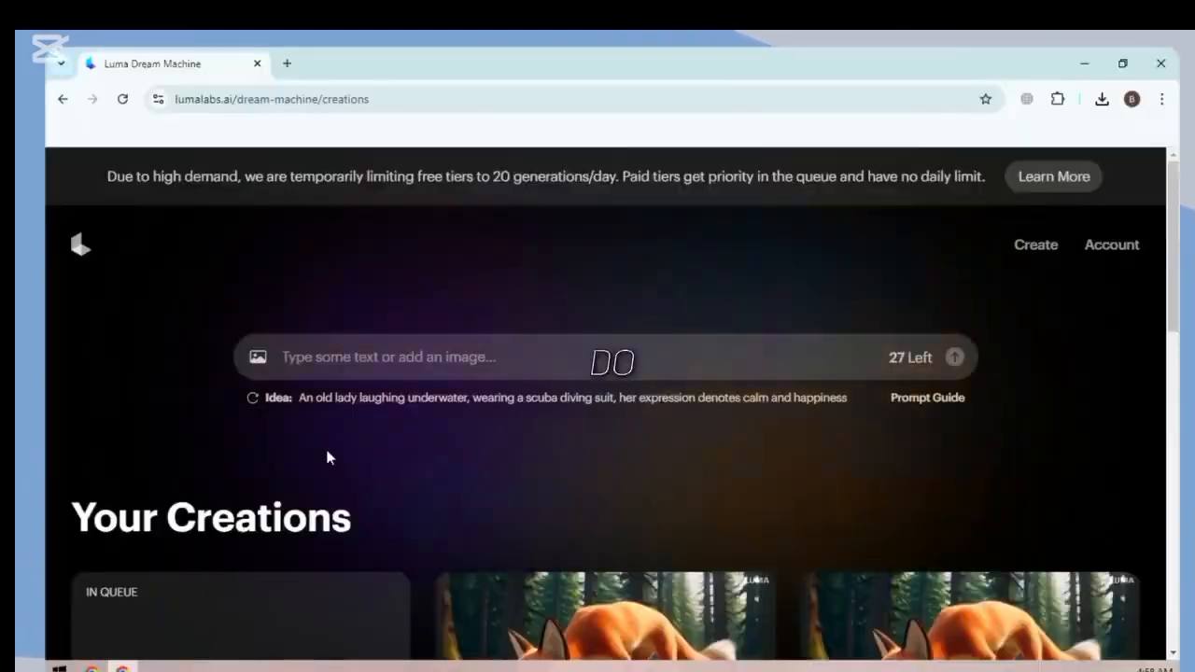
click(258, 357)
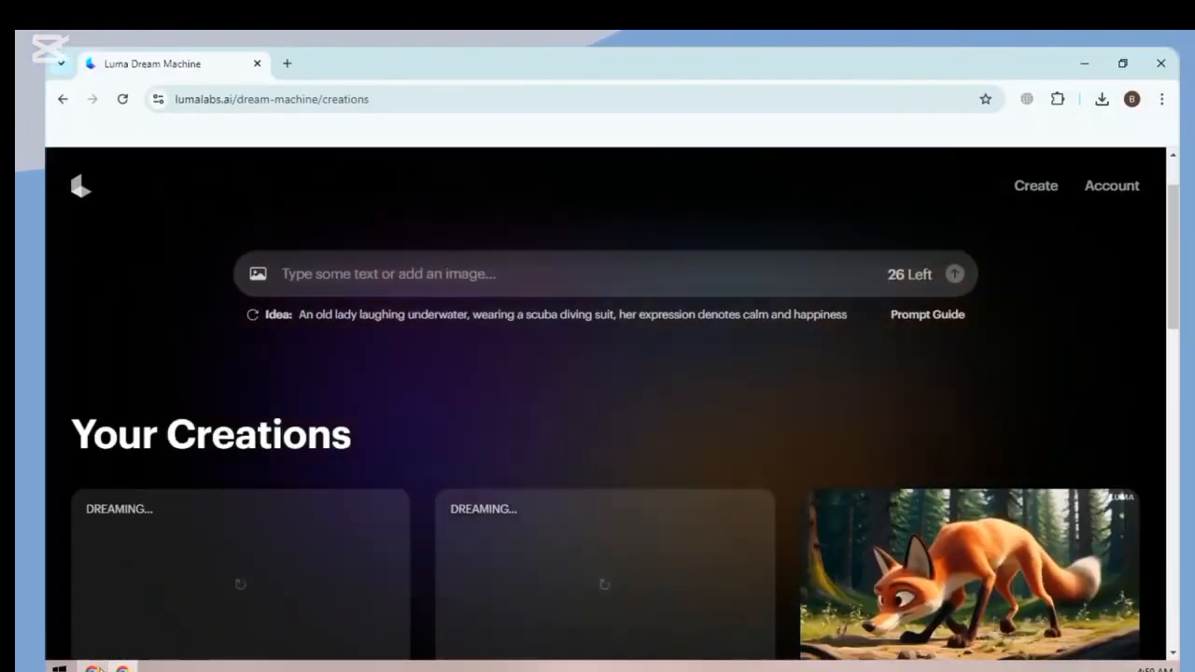
click(253, 273)
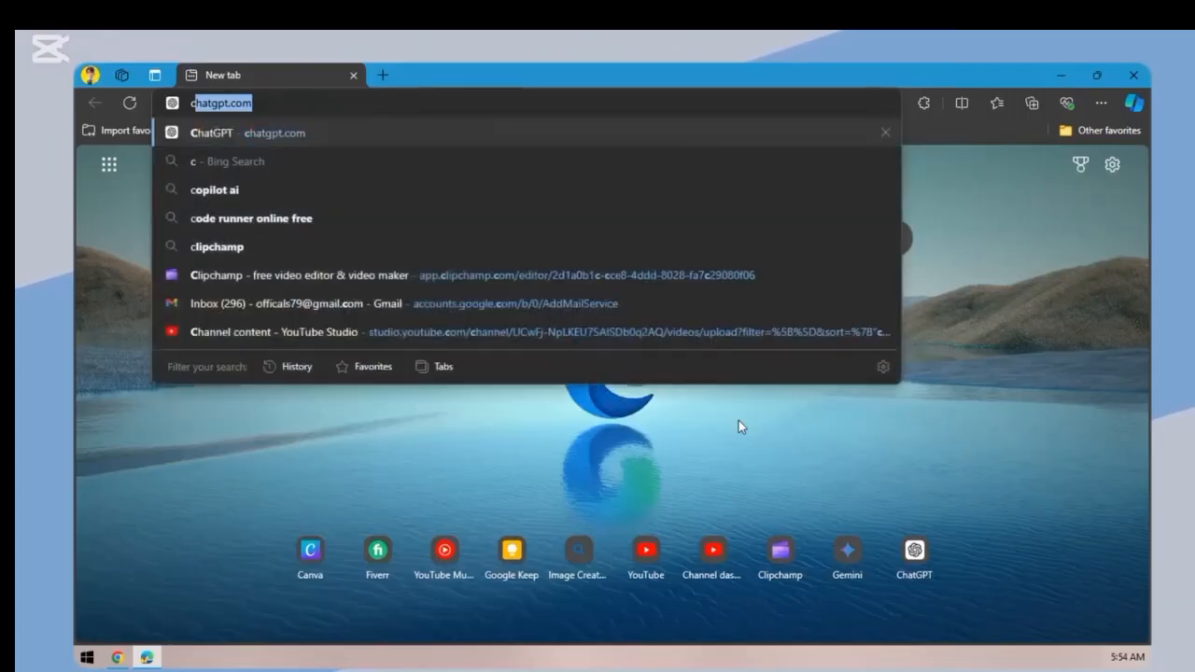
Open Clipchamp in Edge and create a new video from scratch.
text(cli)
click(352, 274)
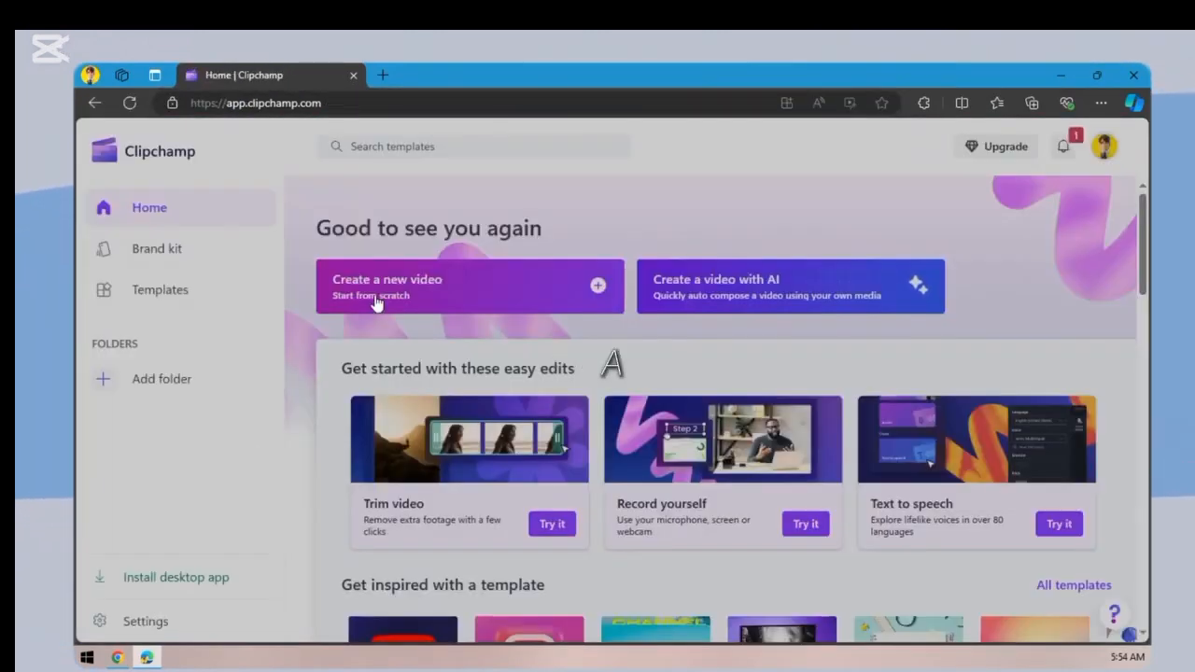
click(374, 297)
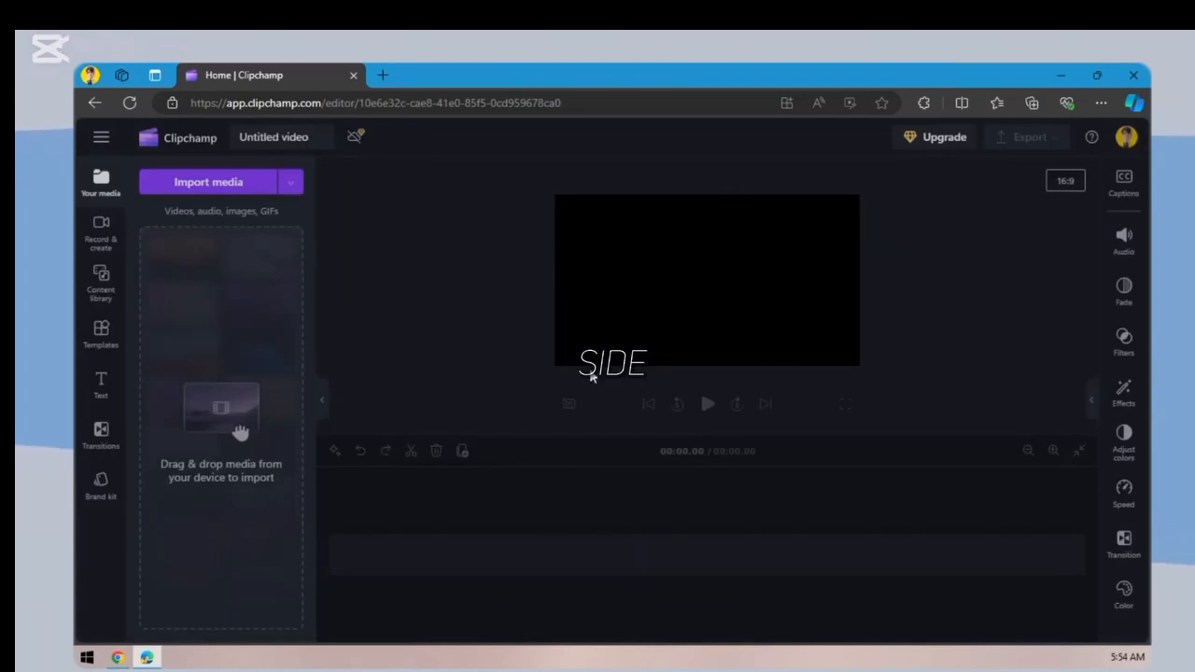
Add a text-to-speech clip and fill its text with the full hungry fox story and moral copied from ChatGPT.
click(109, 246)
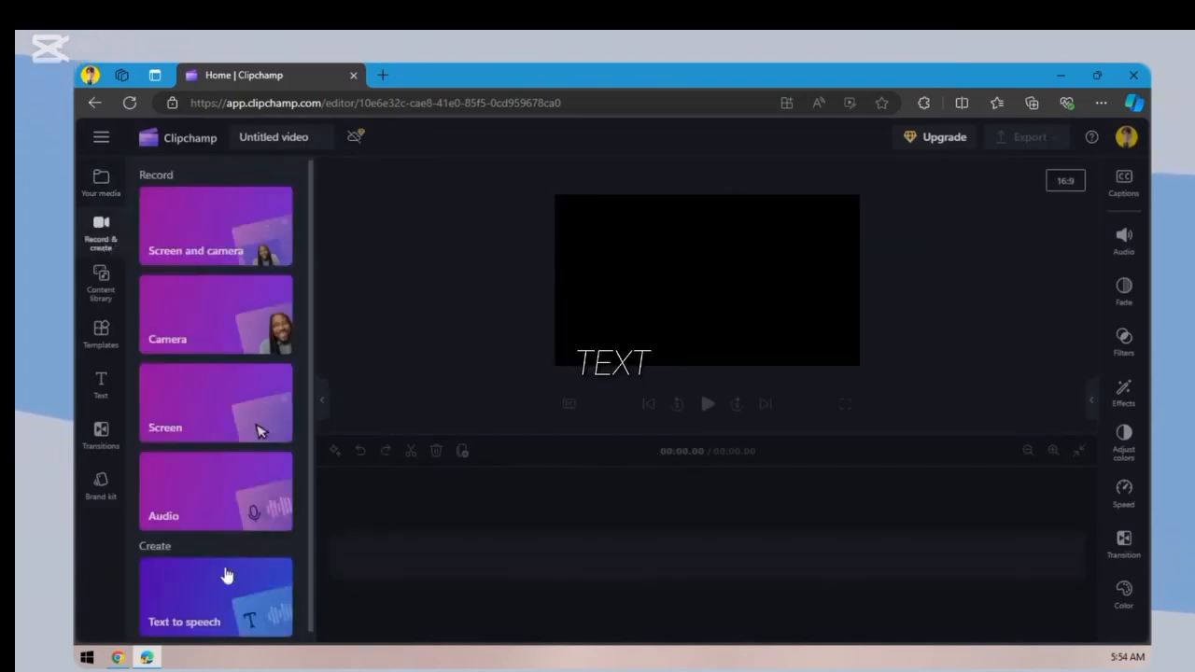
click(242, 593)
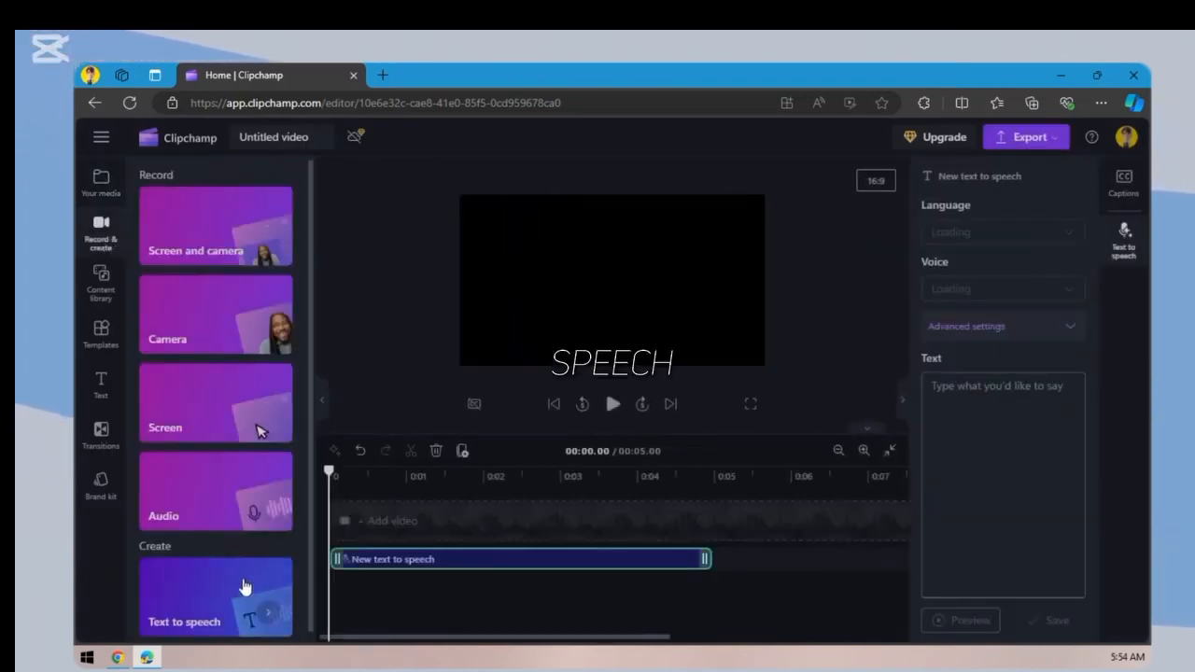
click(119, 659)
drag(662, 277, 952, 351)
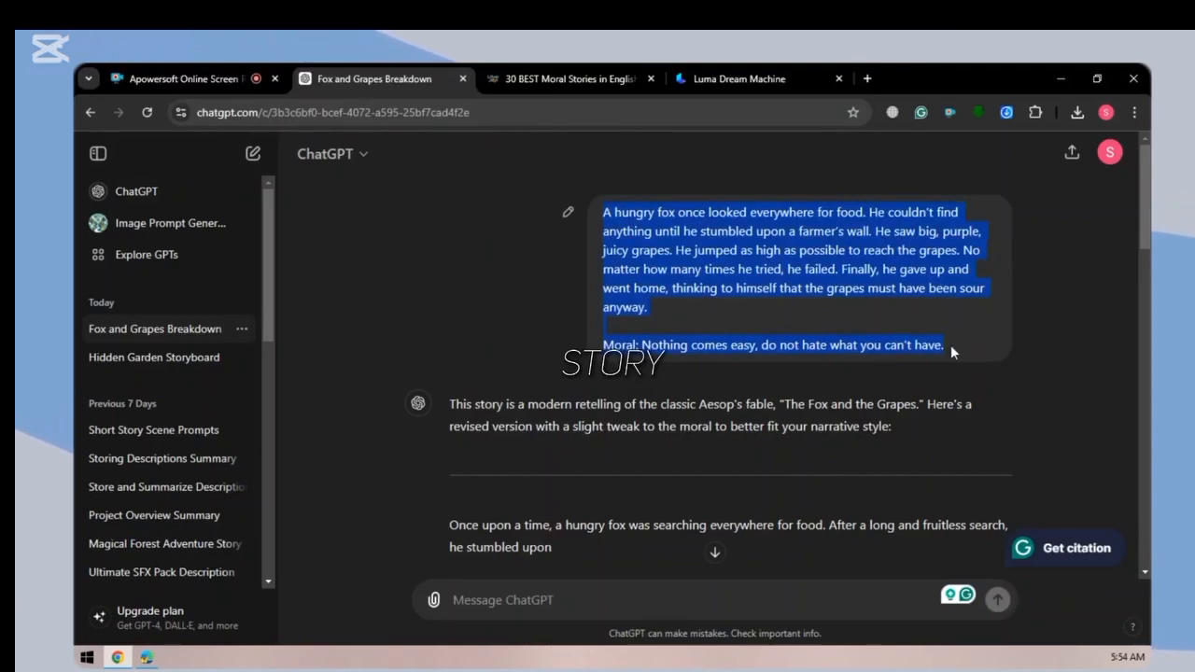
key(ctrl+c)
click(147, 657)
click(954, 422)
key(ctrl+v)
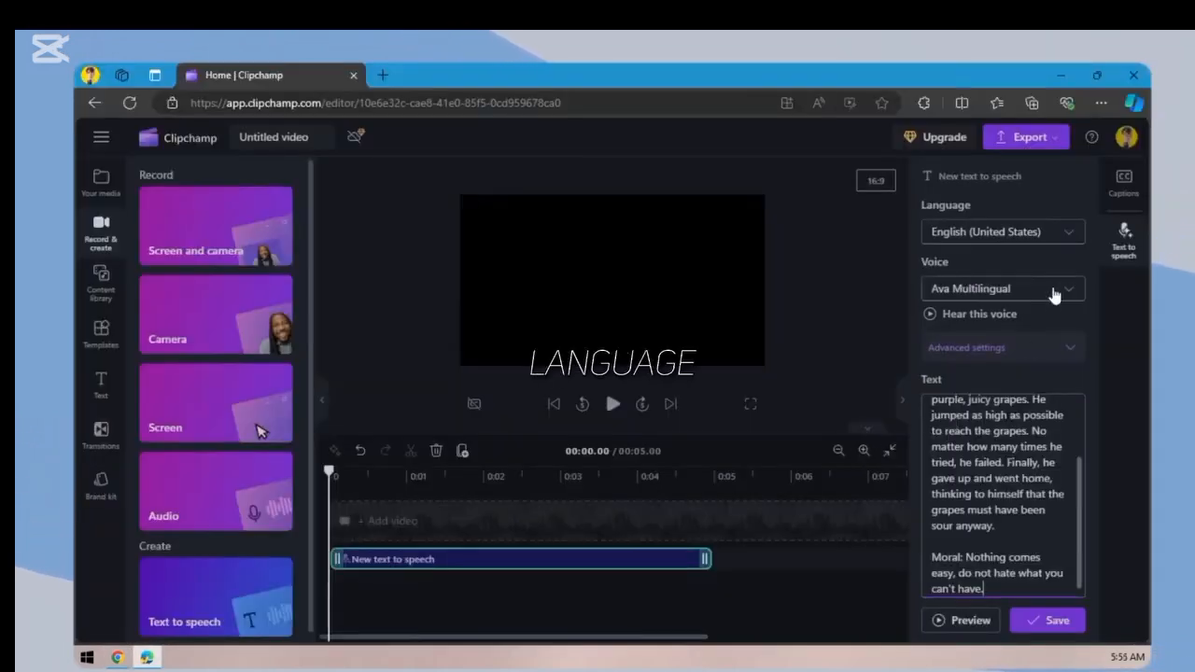
Set the narration voice to Aria with the Friendly emotion and save the text-to-speech clip.
click(1051, 292)
scroll(1033, 390, down, 15)
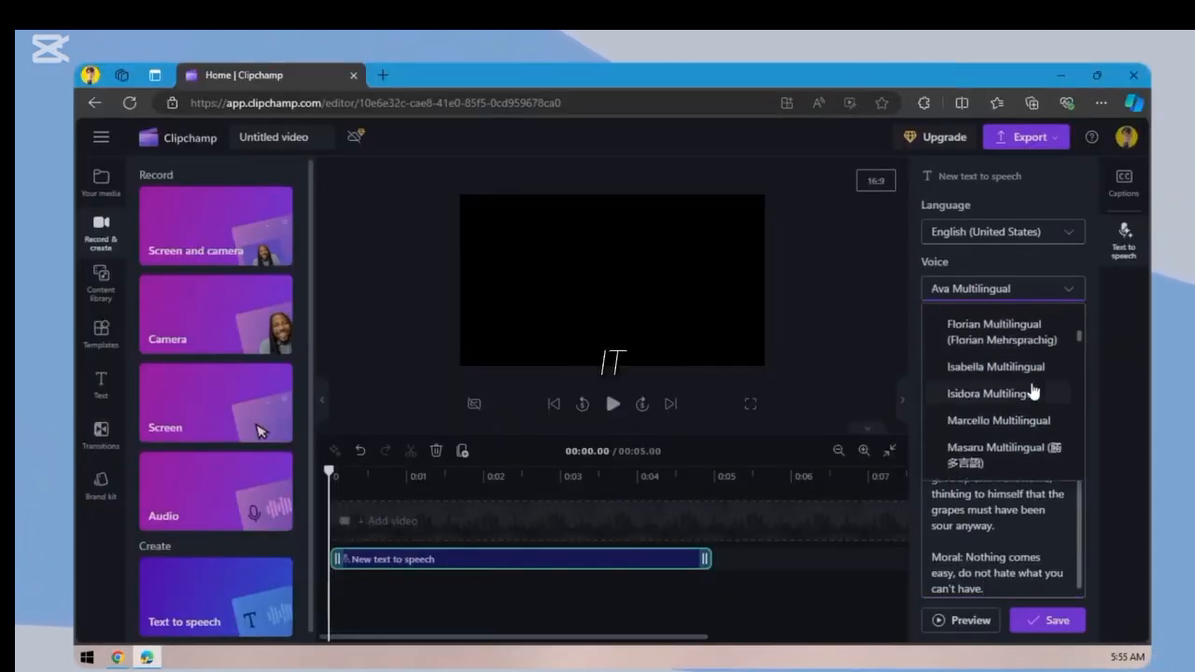
click(961, 361)
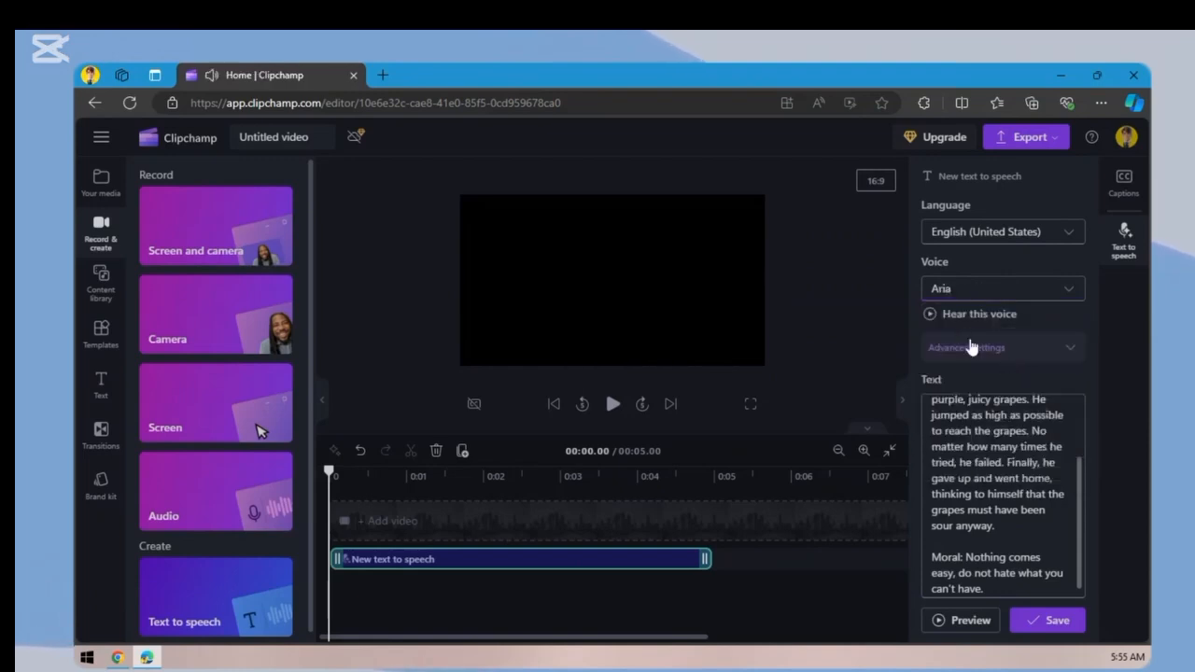
click(971, 346)
click(994, 396)
scroll(1004, 522, down, 5)
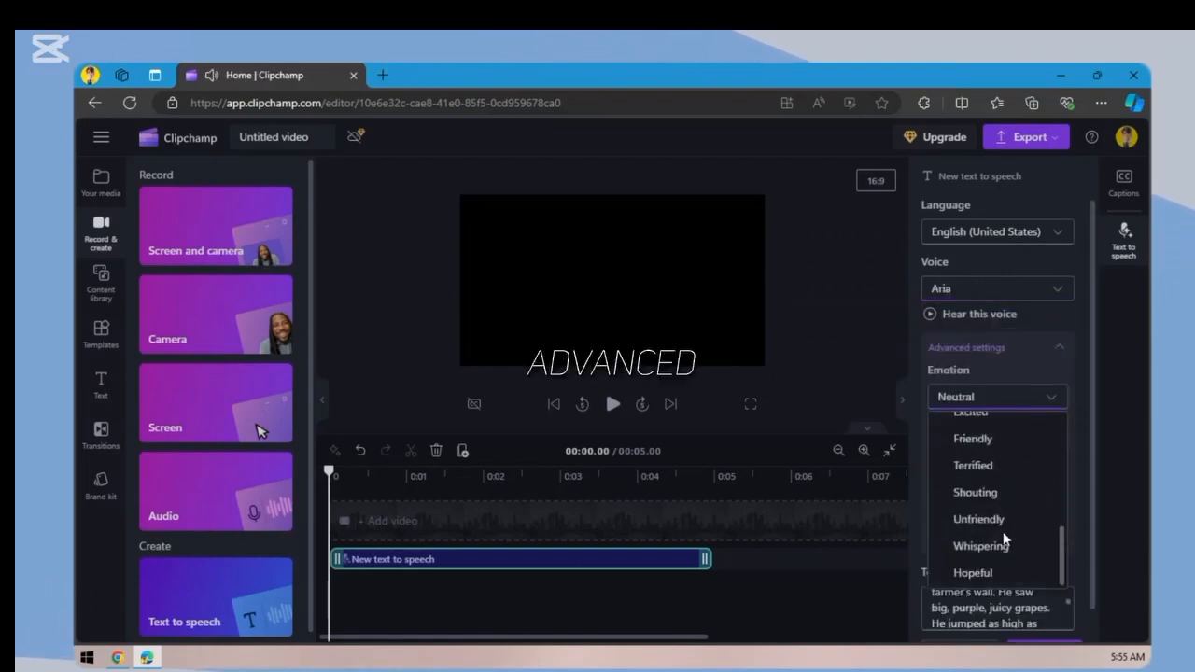
click(994, 448)
scroll(989, 485, down, 1)
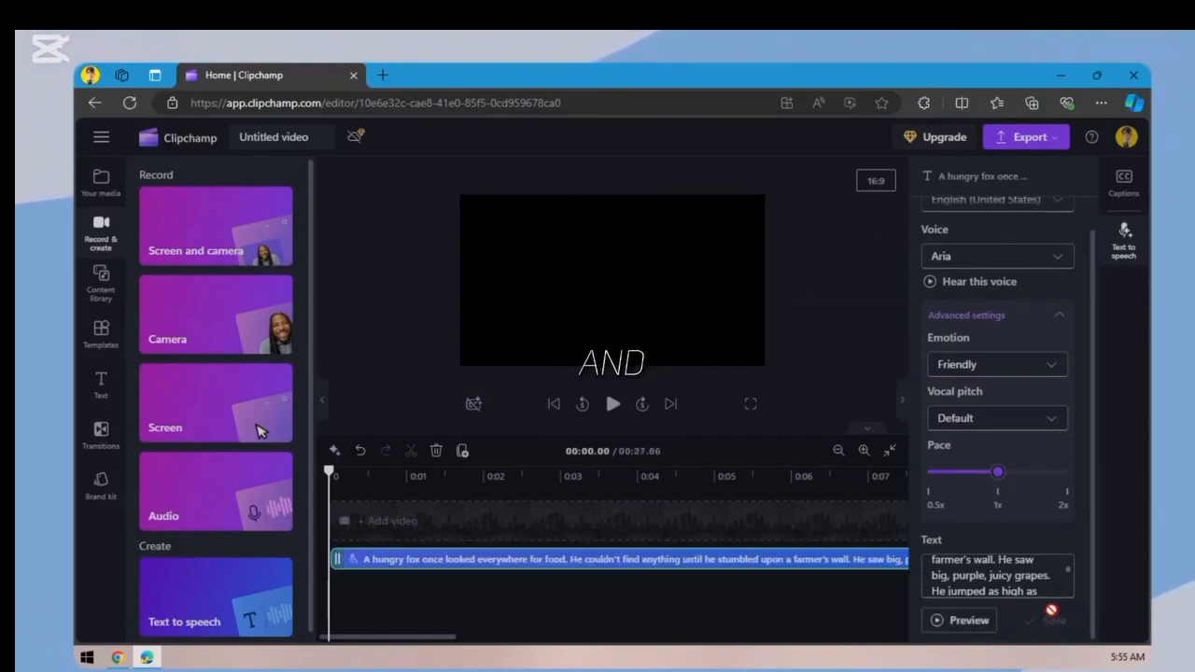
Play the start of the narration and export it as a 720p video.
click(613, 409)
click(1005, 145)
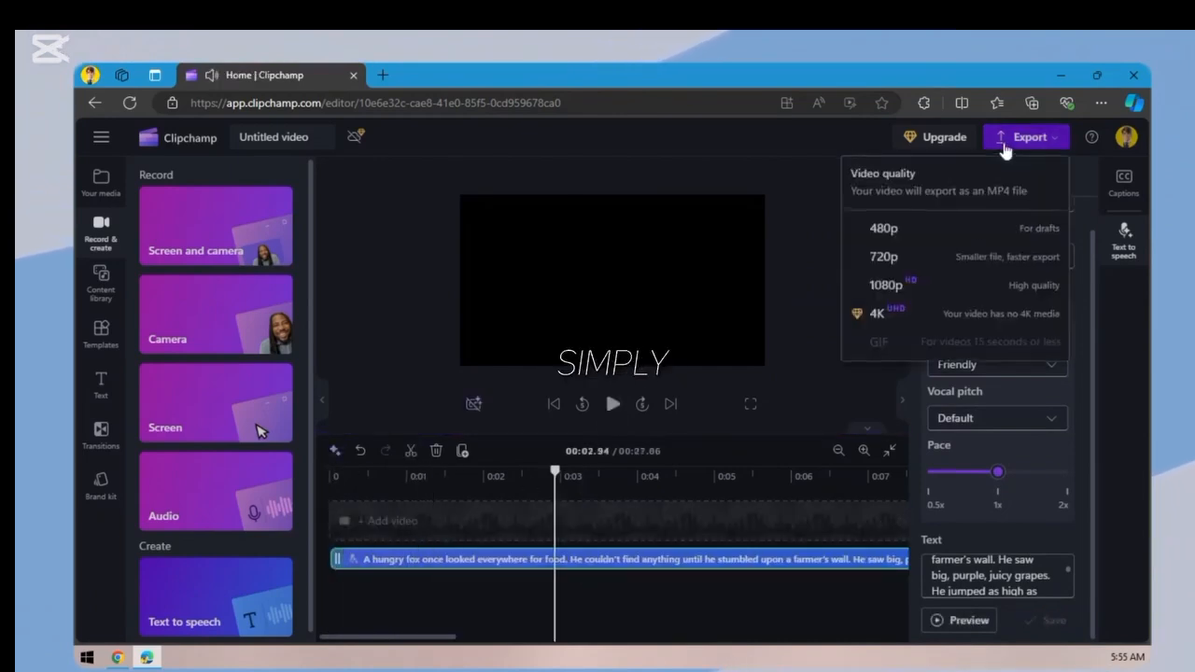
click(919, 262)
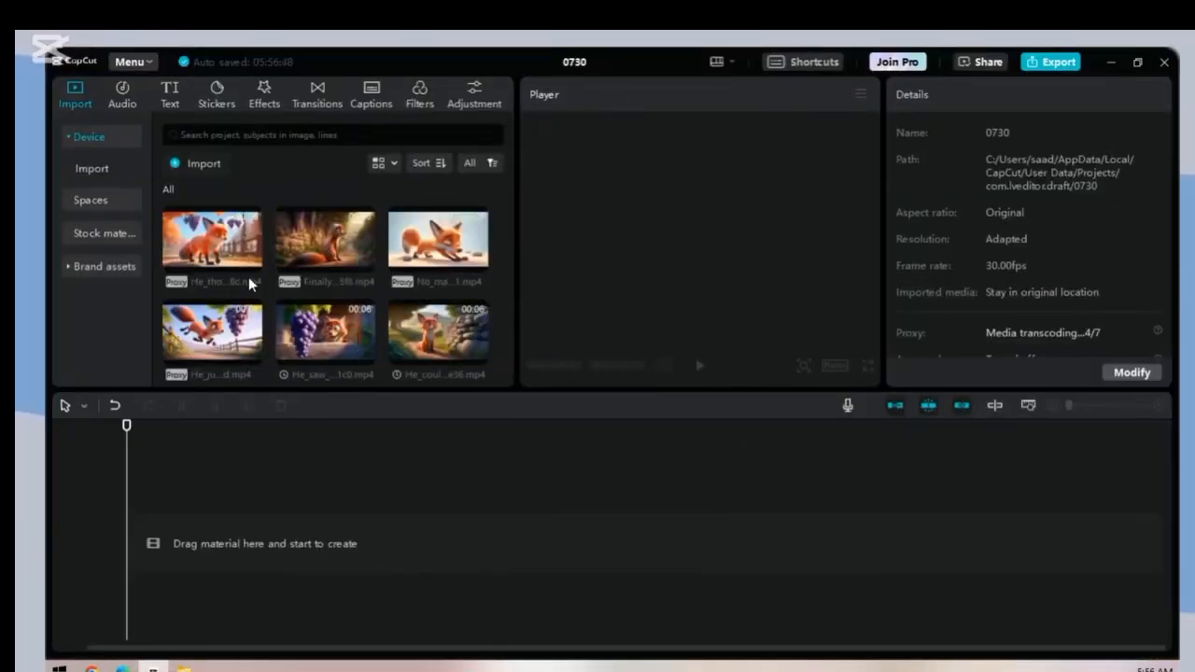
In CapCut, add the seven fox clips to the timeline in story order, from the hungry fox searching to the fox's final thought.
click(251, 372)
drag(126, 425, 1162, 448)
click(477, 280)
click(364, 280)
click(251, 280)
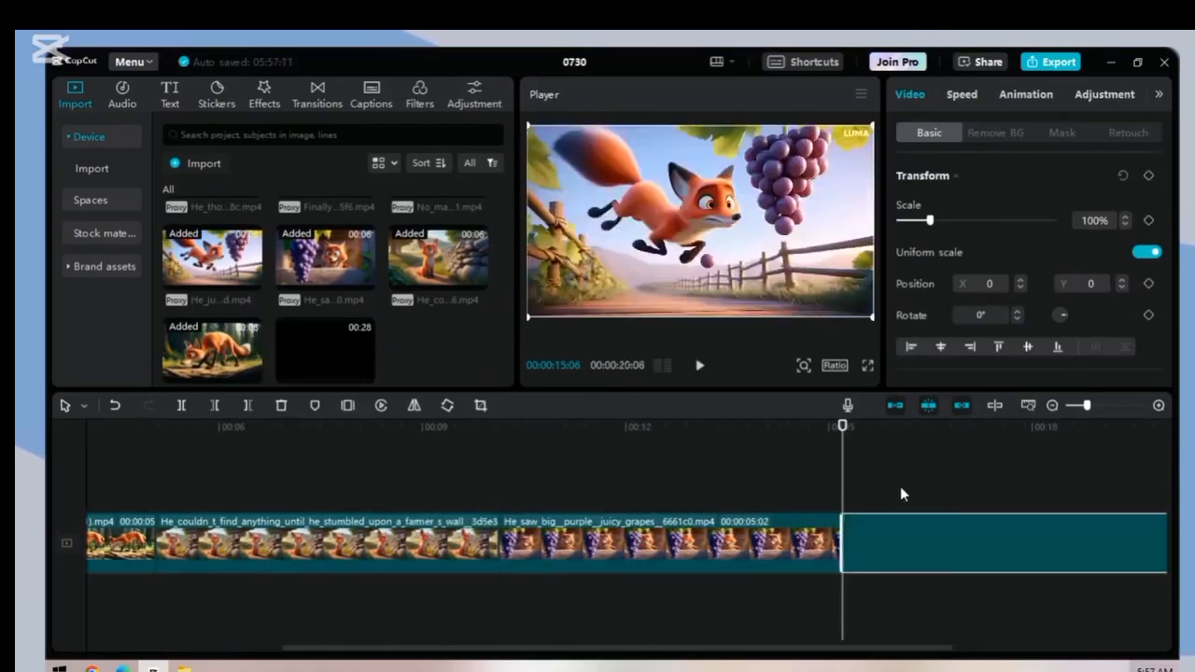
scroll(448, 280, up, 1)
click(477, 261)
drag(843, 467, 1027, 501)
click(364, 261)
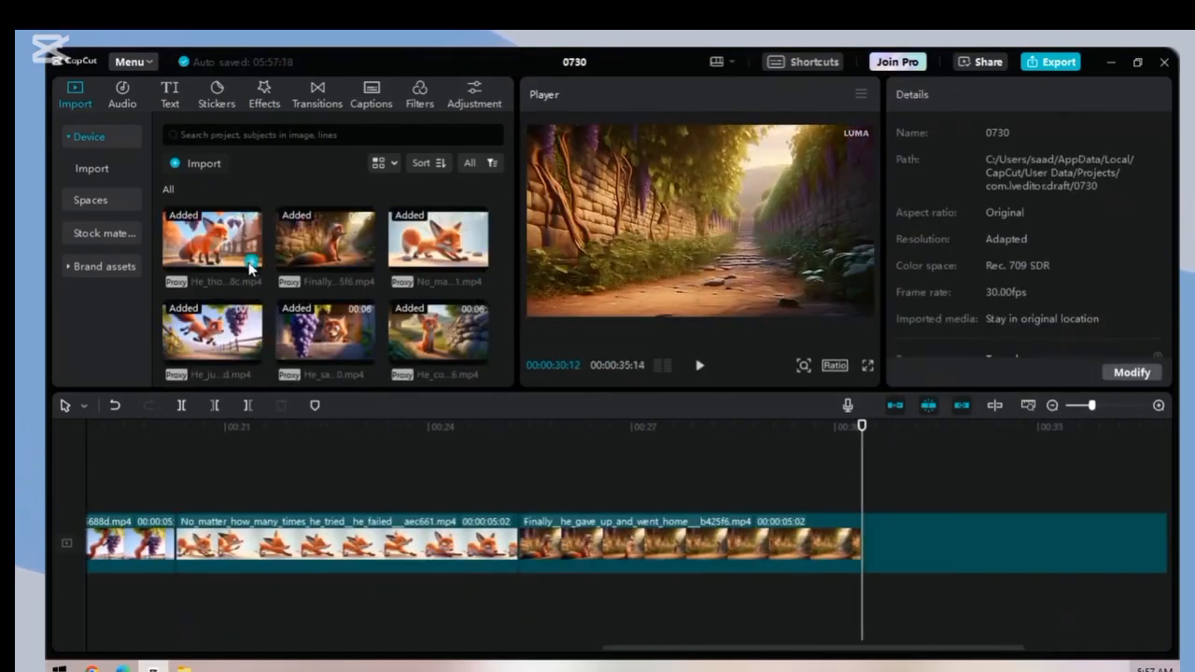
click(251, 262)
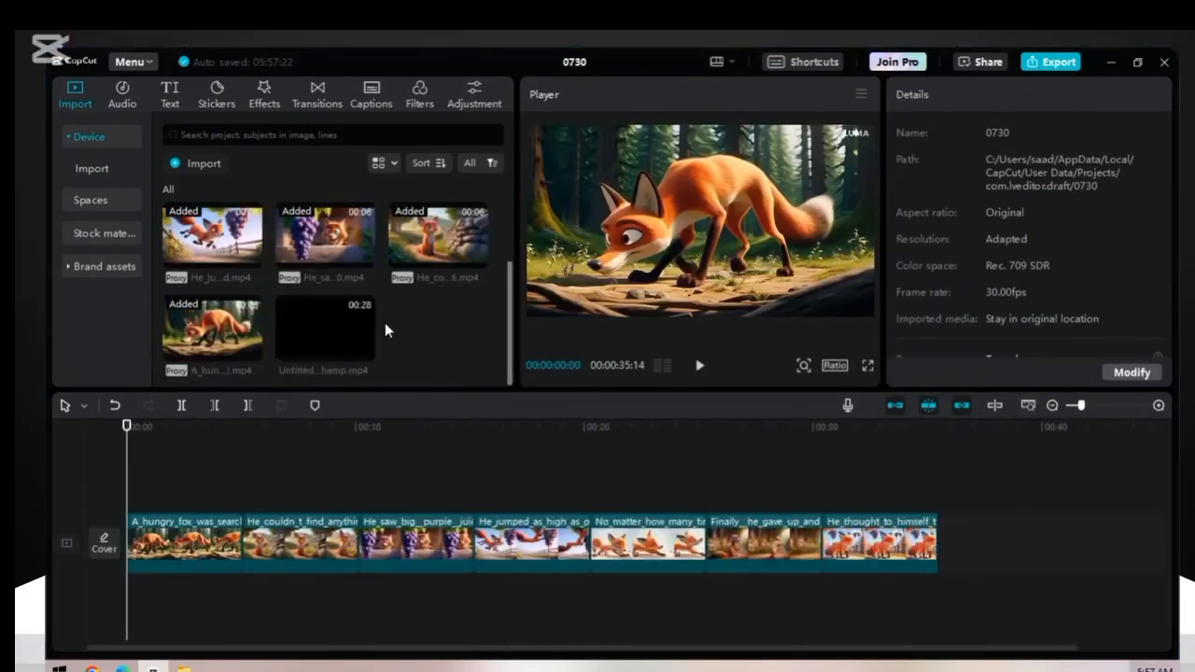
Place the Clipchamp narration video above the clips at the timeline start and keep only its extracted audio.
drag(387, 330, 128, 607)
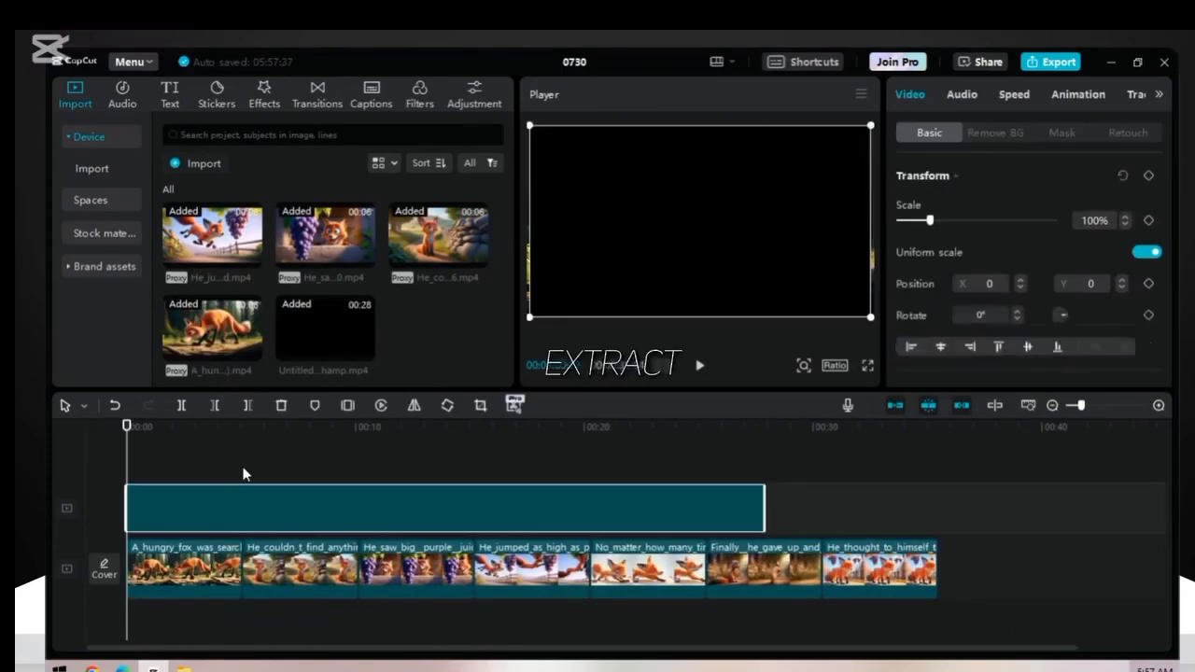
right_click(254, 495)
click(286, 547)
click(292, 509)
key(Delete)
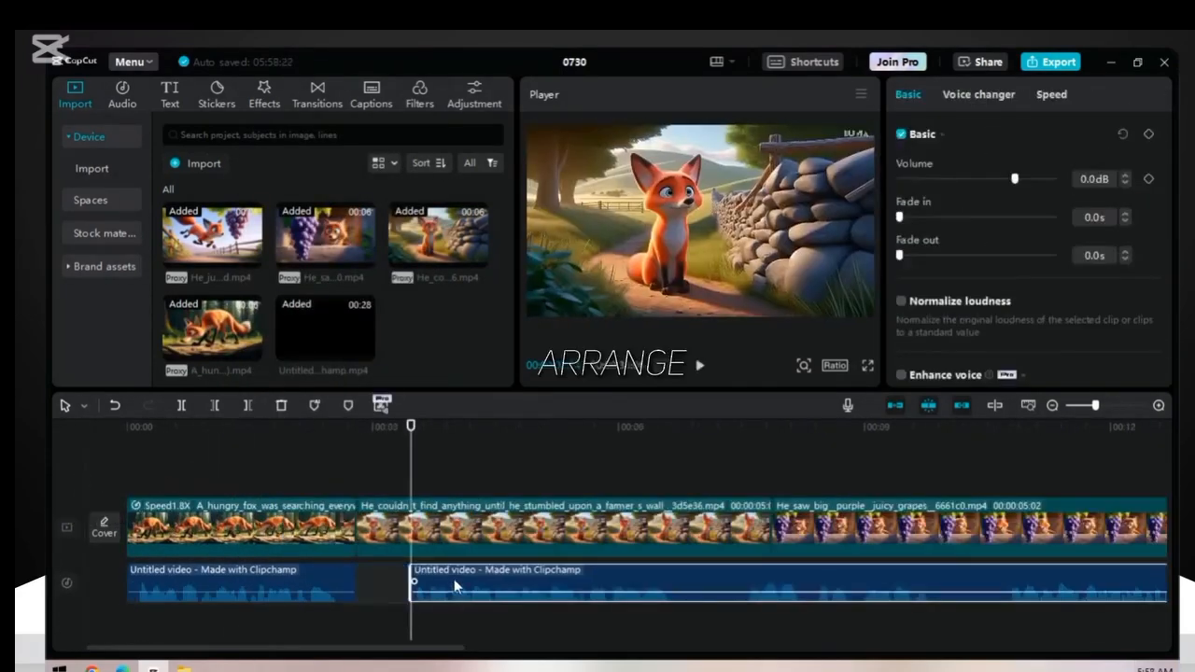
Move the second narration segment back to the start of the farmer's wall clip and play the result.
drag(453, 585, 401, 585)
click(323, 629)
key(space)
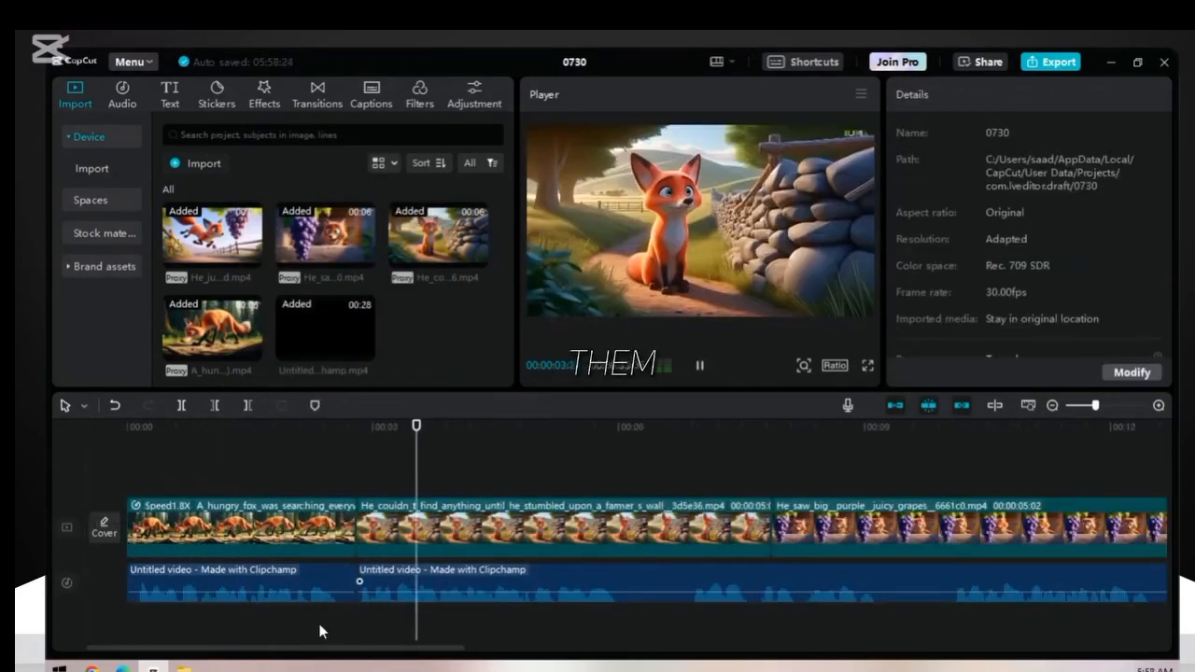
key(space)
Set the speed of the farmer's wall clip to 1.5x so it matches its narration segment.
click(627, 530)
click(961, 94)
click(1154, 196)
click(1155, 196)
click(1155, 195)
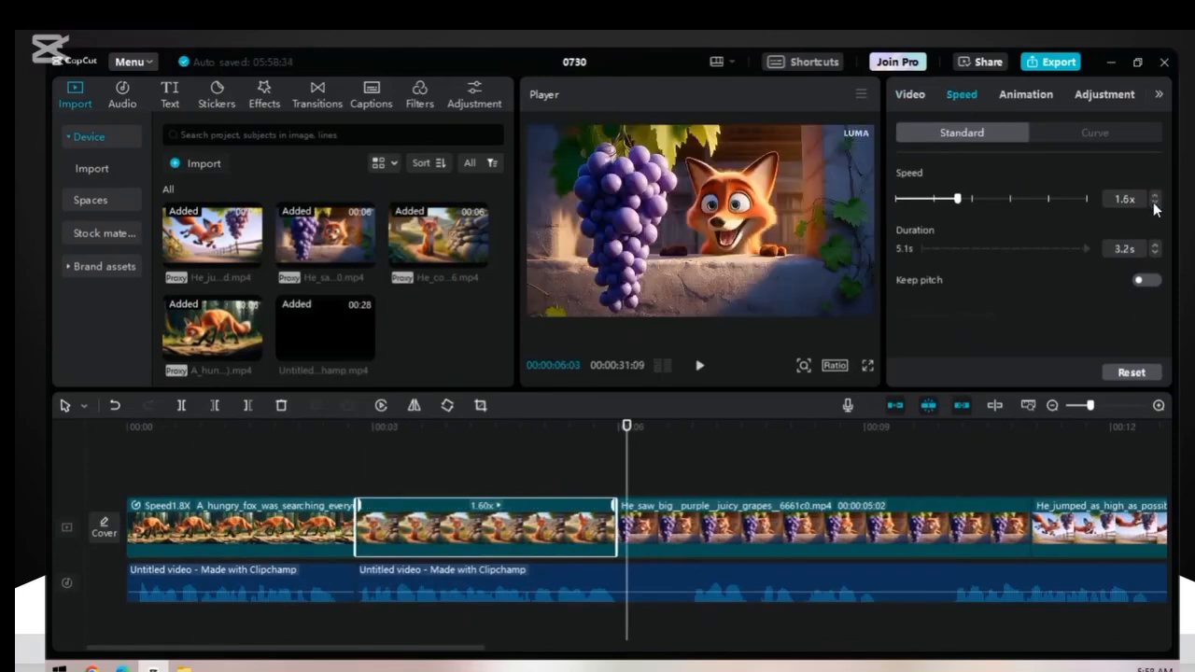
click(1154, 202)
Split the narration after the farmer's wall sentence and align the remaining audio with the start of the purple grapes clip.
click(347, 465)
key(space)
key(space)
click(644, 590)
key(ctrl+b)
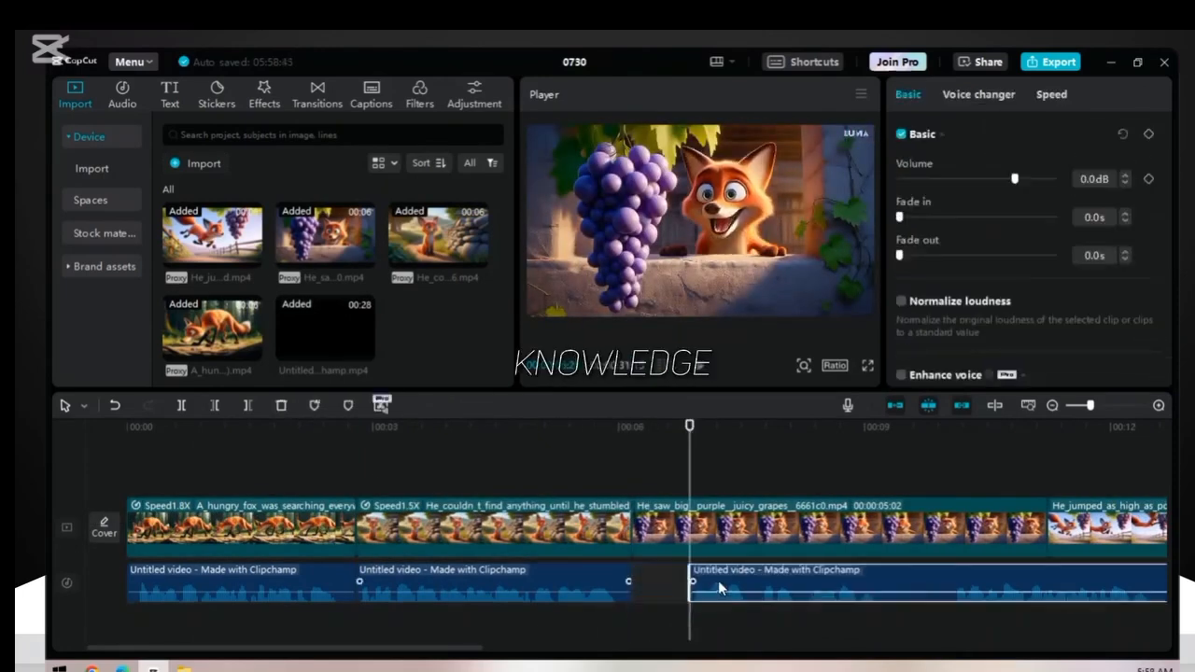
click(603, 638)
Trim the end of the purple grapes clip to where its narration sentence ends, at 00:00:08:17.
key(space)
click(816, 618)
drag(815, 618, 828, 617)
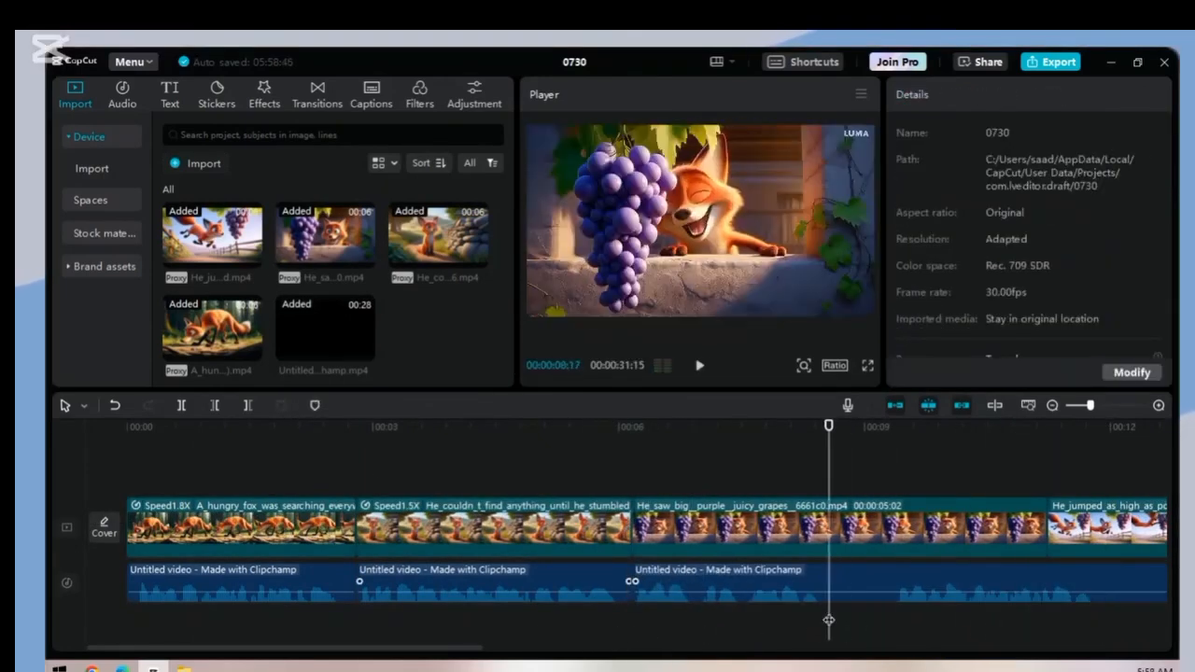
click(865, 530)
drag(1046, 529, 829, 529)
Split the narration after the purple grapes sentence, find where the jumping sentence ends, and select the jumping fox clip there.
click(851, 590)
key(ctrl+b)
click(893, 619)
drag(892, 618, 1039, 619)
click(1039, 534)
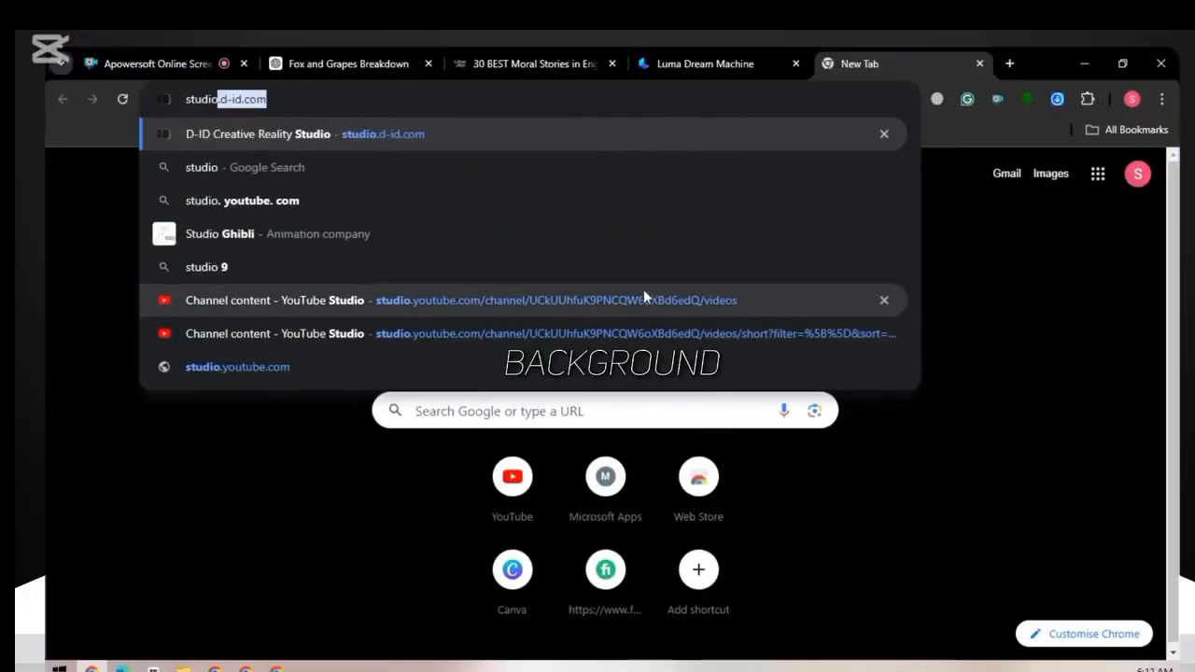
Open YouTube Studio in Chrome and go to its audio library.
click(411, 366)
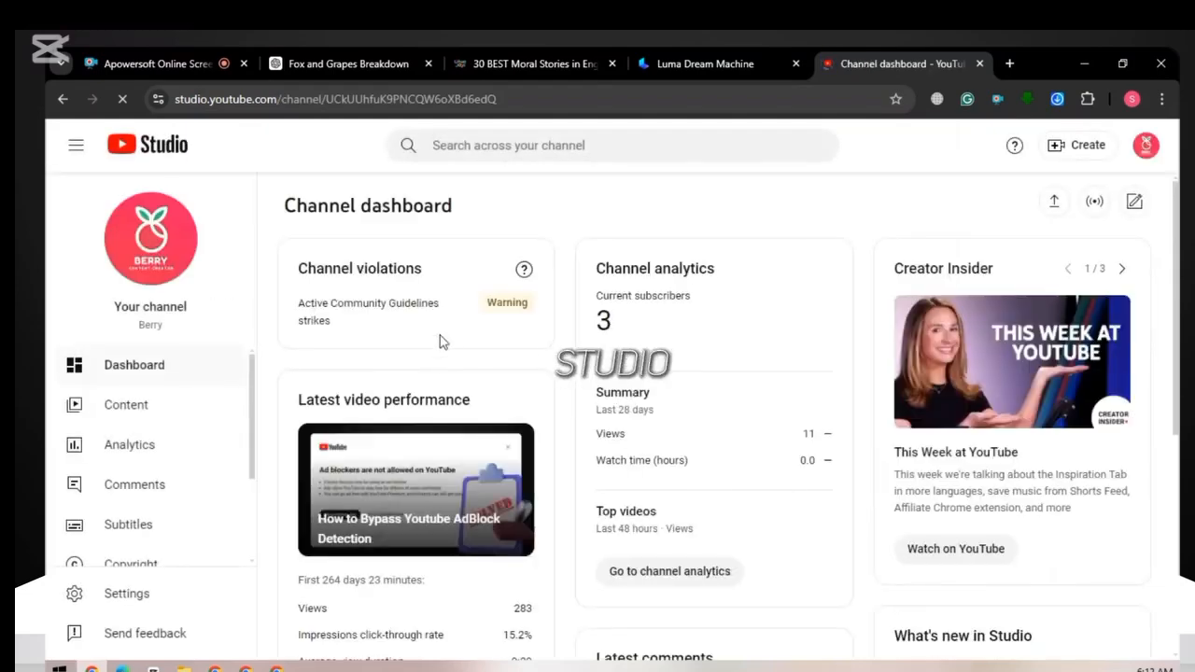
scroll(411, 366, down, 2)
scroll(158, 467, down, 2)
click(152, 549)
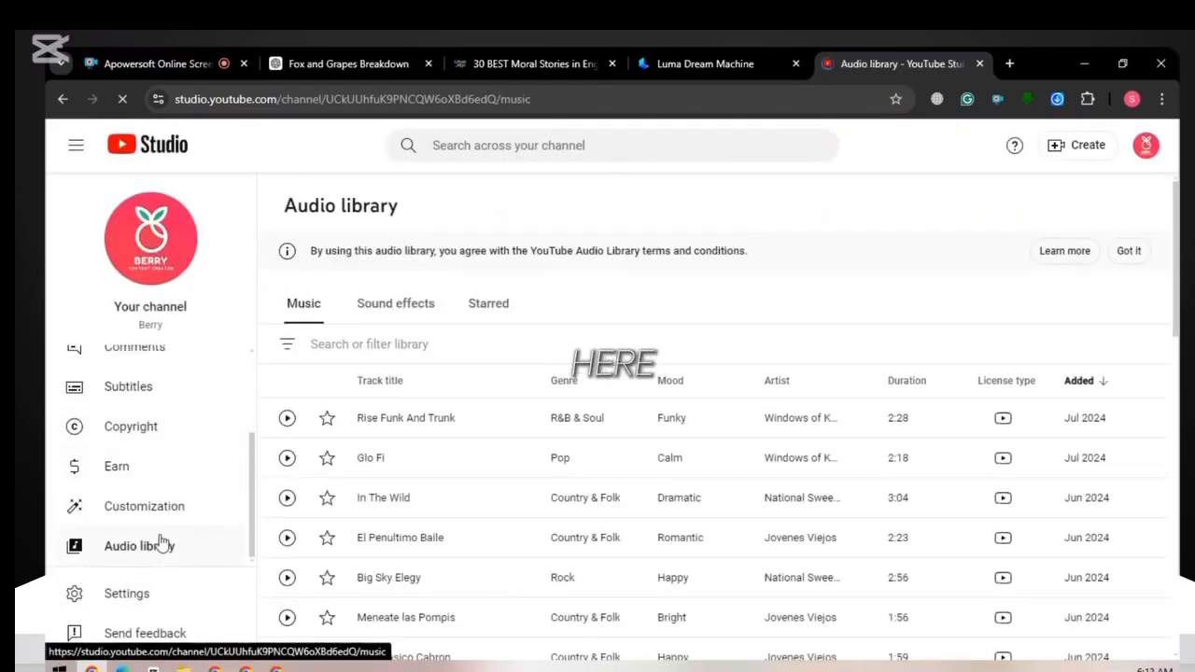
Search the music for "storytelling" and "story", listen to tracks, and download Never Surrender.
click(365, 334)
text(storytelling)
key(Return)
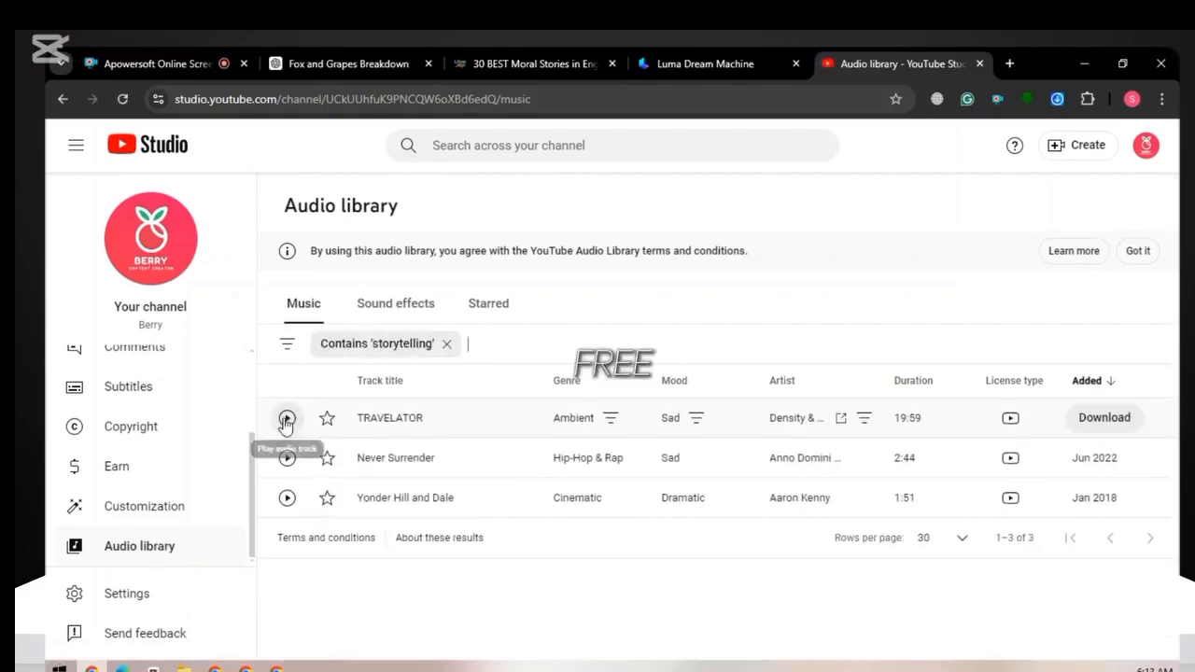
click(286, 419)
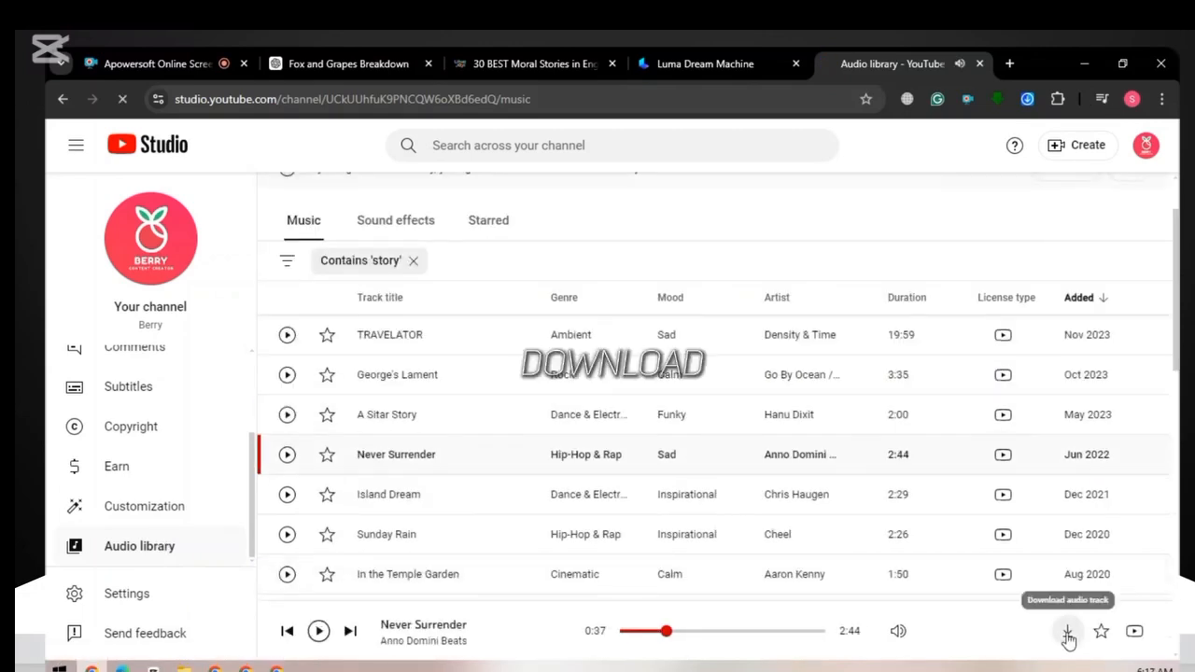
click(1067, 631)
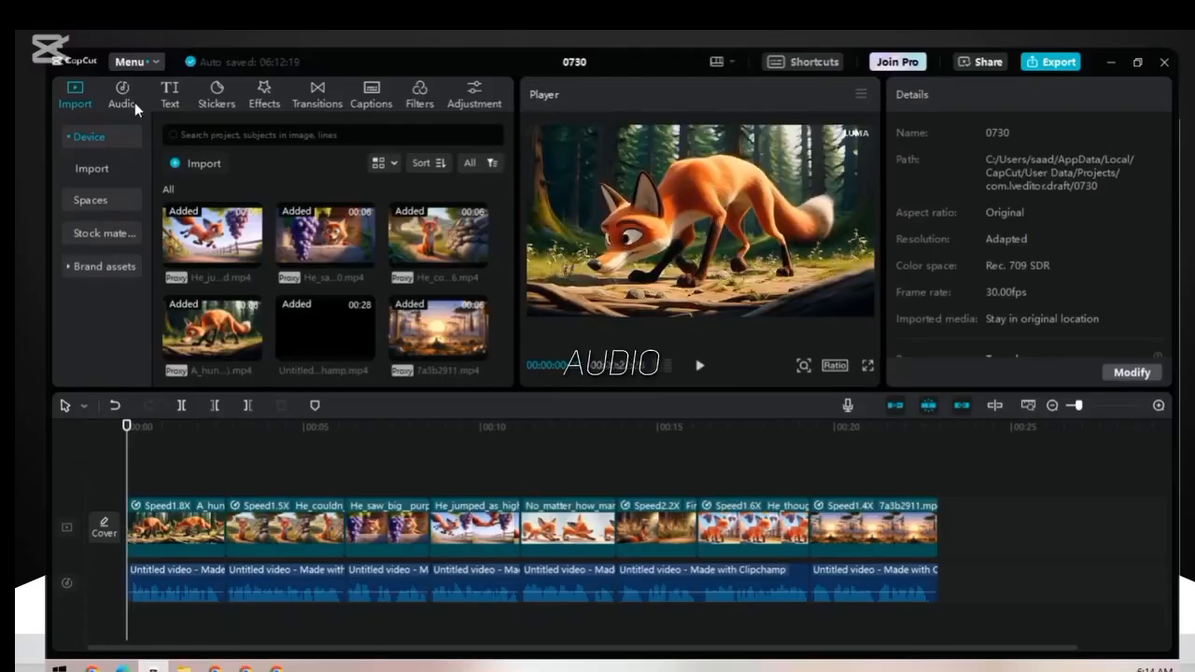
Search CapCut's music library for "storytelling".
click(122, 95)
click(229, 138)
text(story)
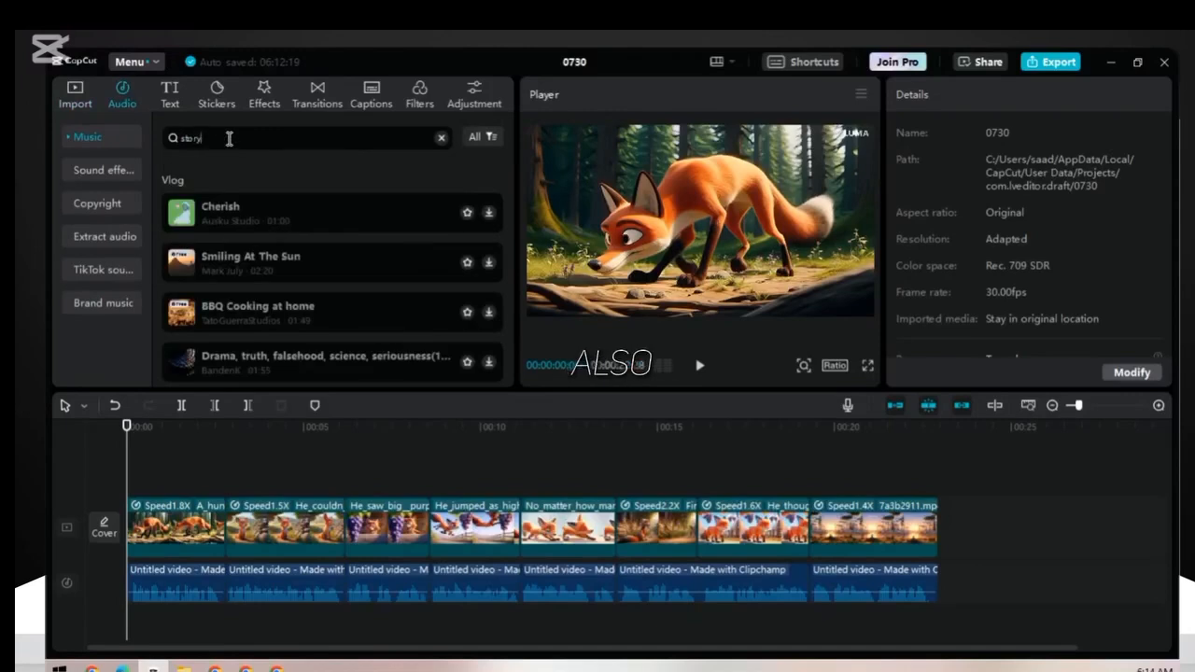
text(telling)
key(Return)
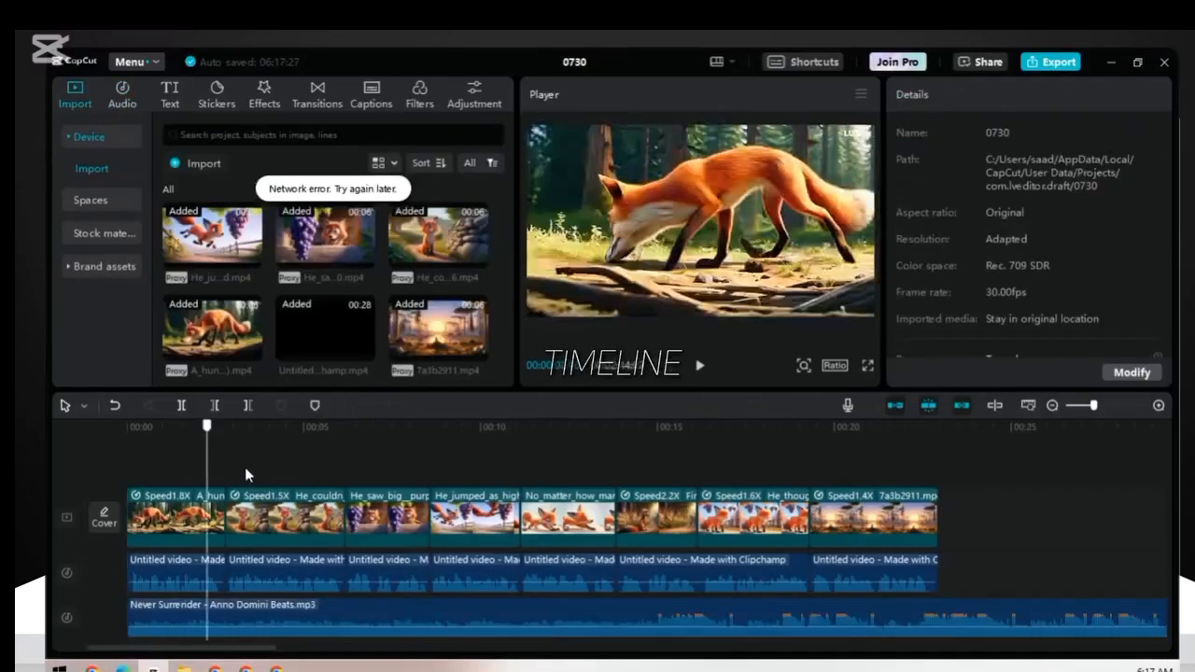
Lower the volume of the Never Surrender background track on the timeline.
click(349, 612)
drag(1016, 178, 963, 178)
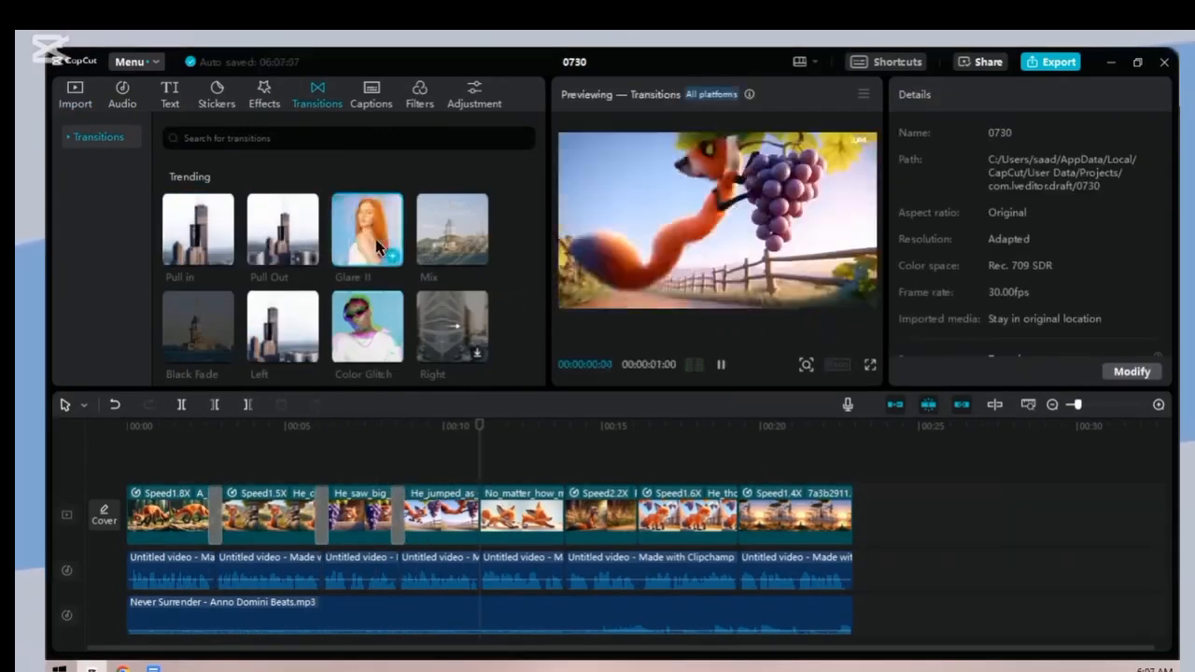
Add transitions at the remaining clip joins, including Left between the fifth and sixth clips, and play the video full screen.
drag(282, 327, 566, 509)
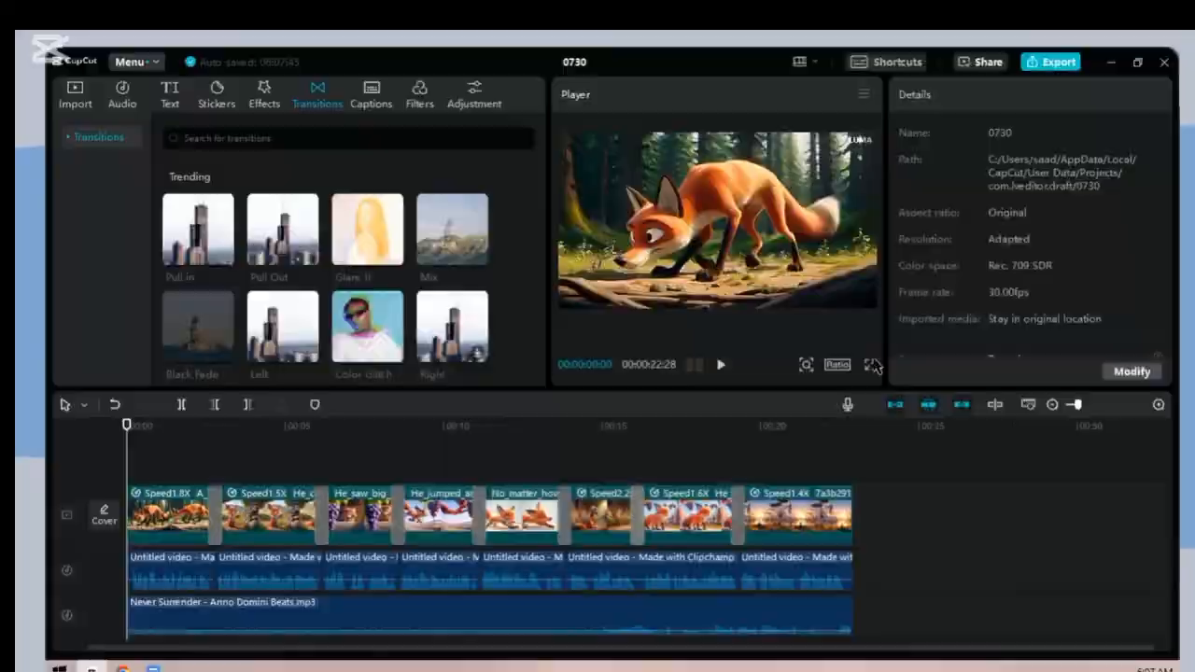
click(872, 365)
key(space)
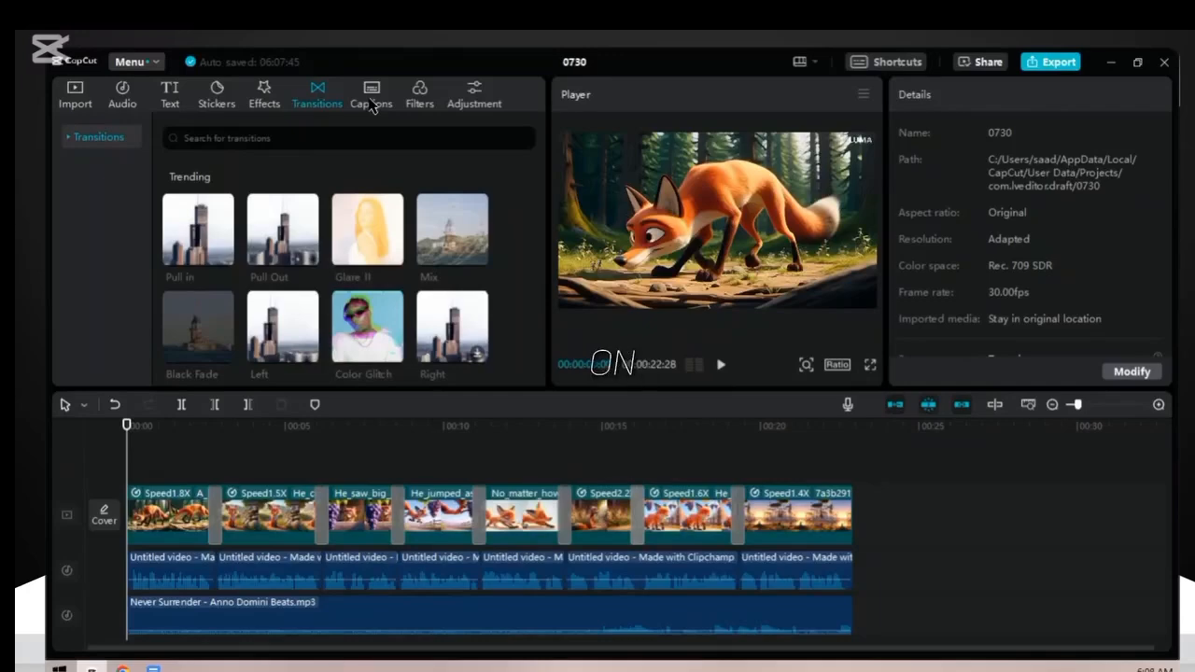
Generate auto captions for the whole video with English as the spoken language.
click(371, 98)
click(495, 373)
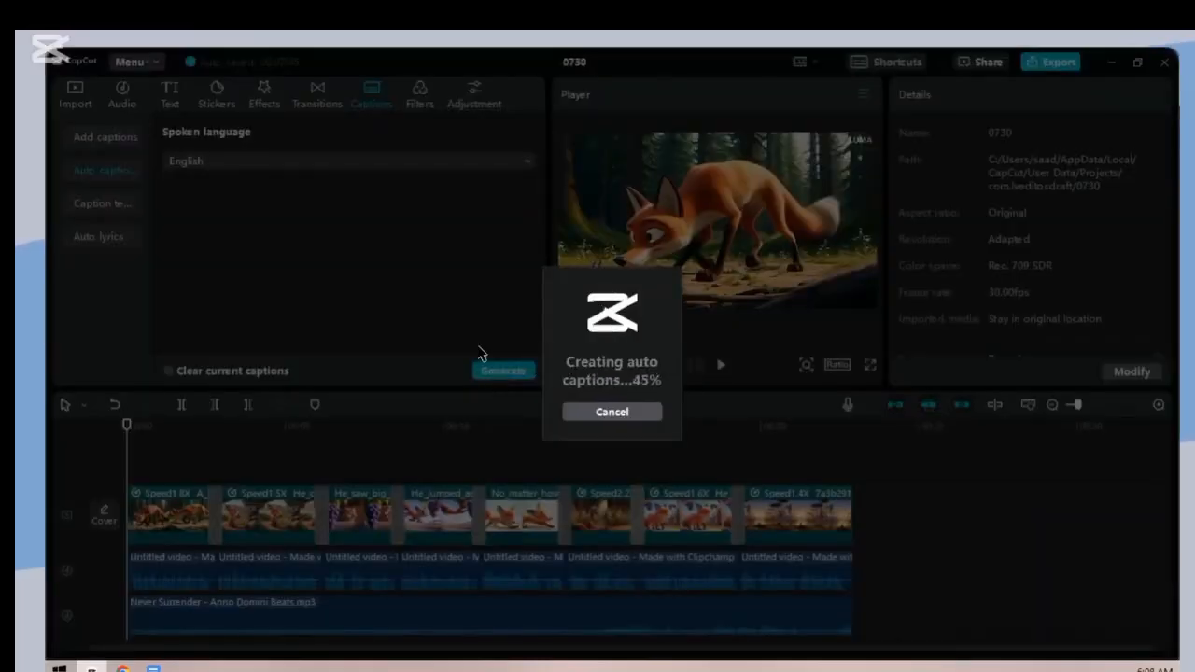
Apply the plain white "THE" text template to all captions and set their font size to 6.
click(996, 132)
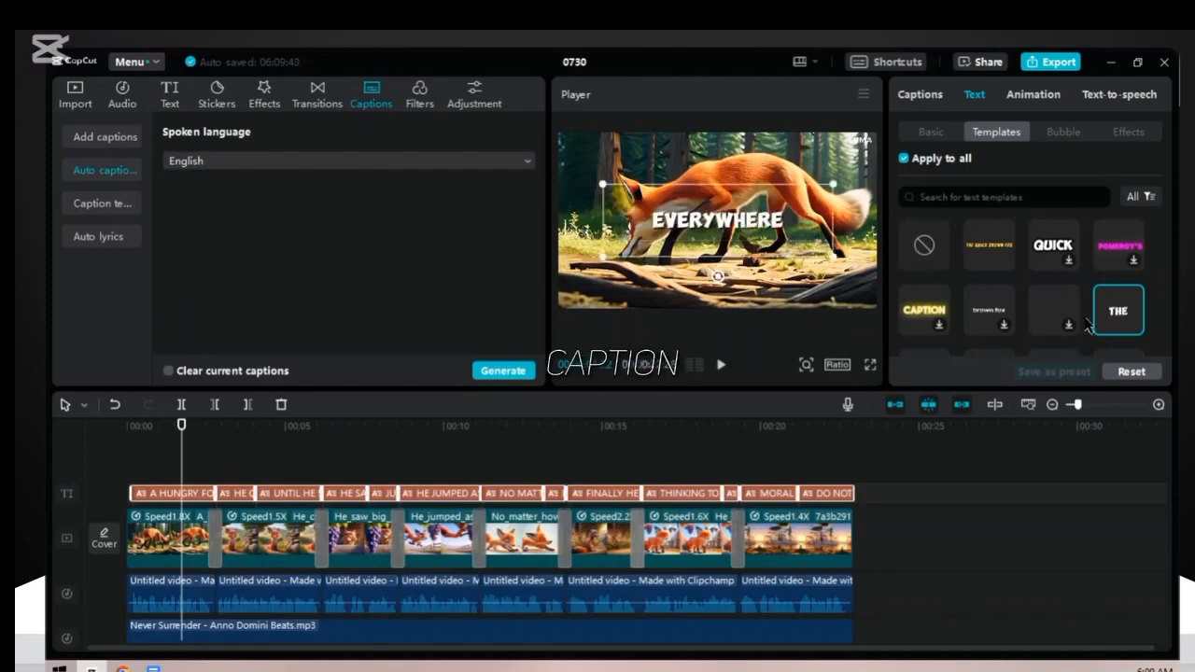
click(929, 132)
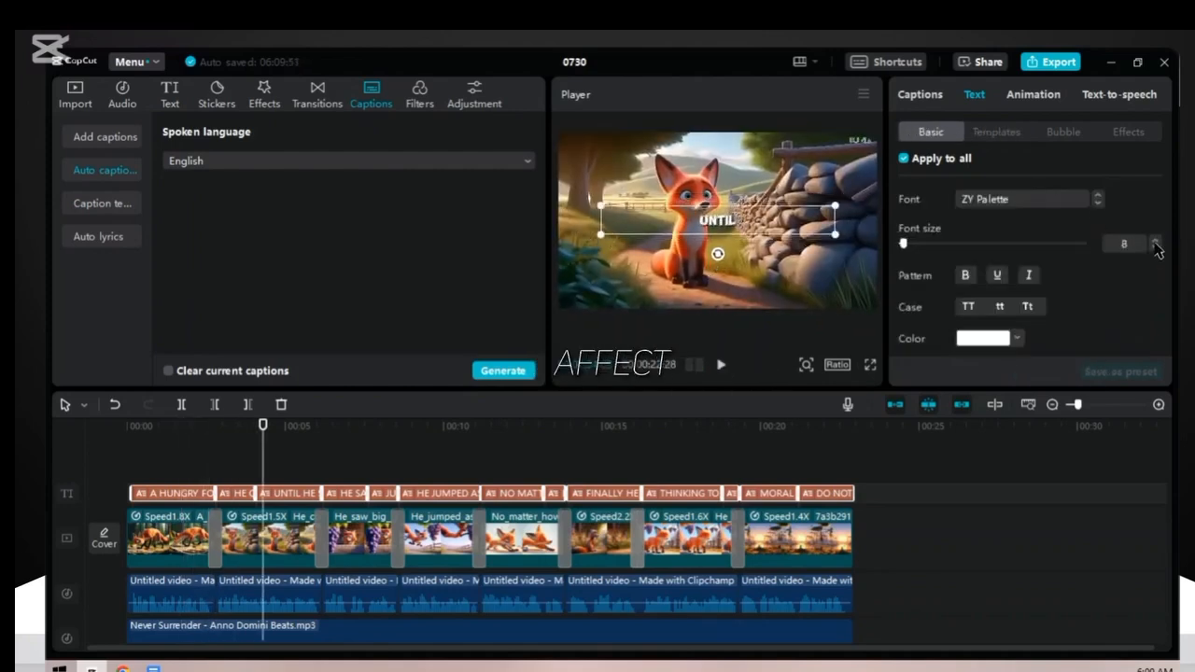
click(1154, 240)
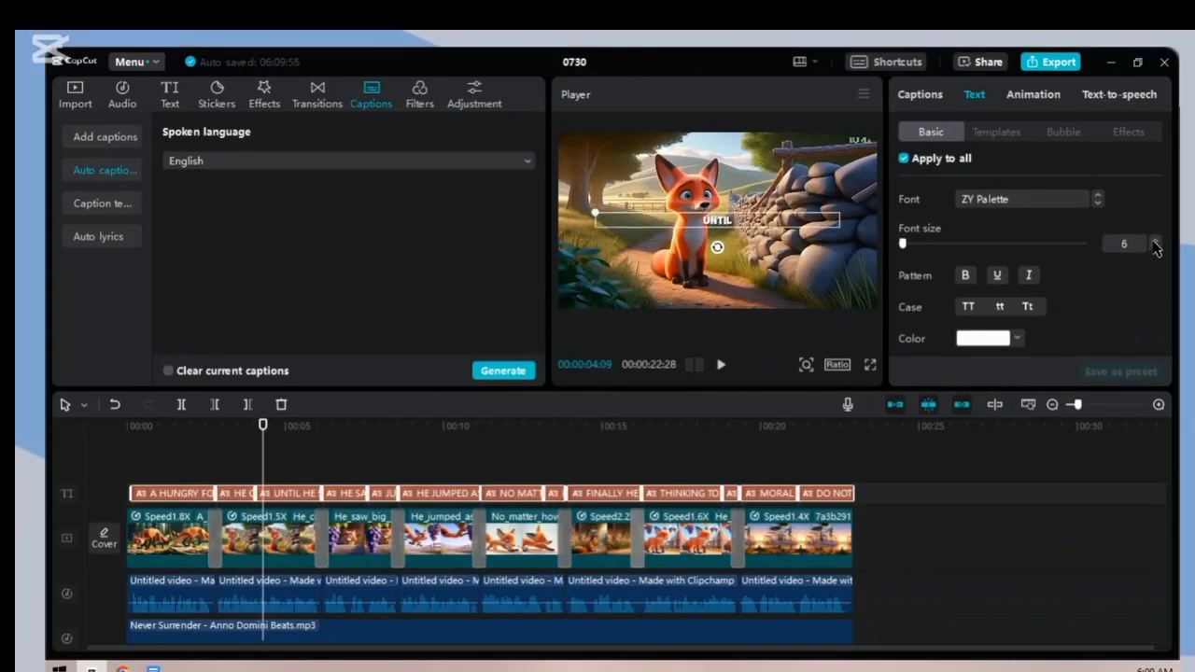